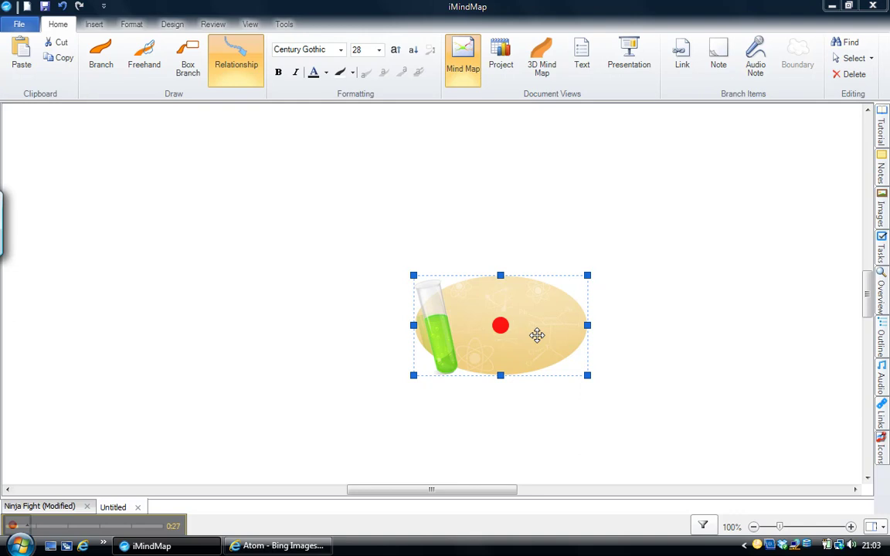
# - Name the central idea 'Matter' and keep it selected
pyautogui.write('M')
pyautogui.write('atter')
pyautogui.press('Return')
pyautogui.click(501, 326)
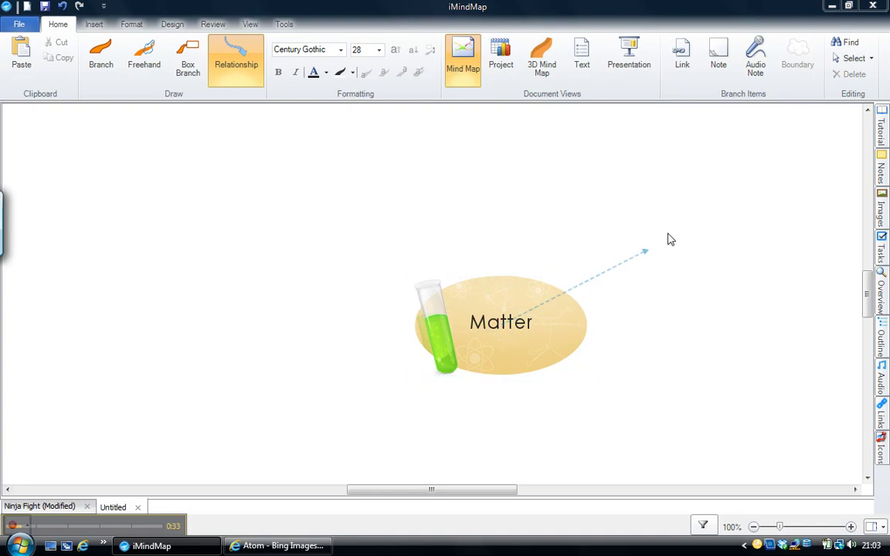
pyautogui.click(500, 324)
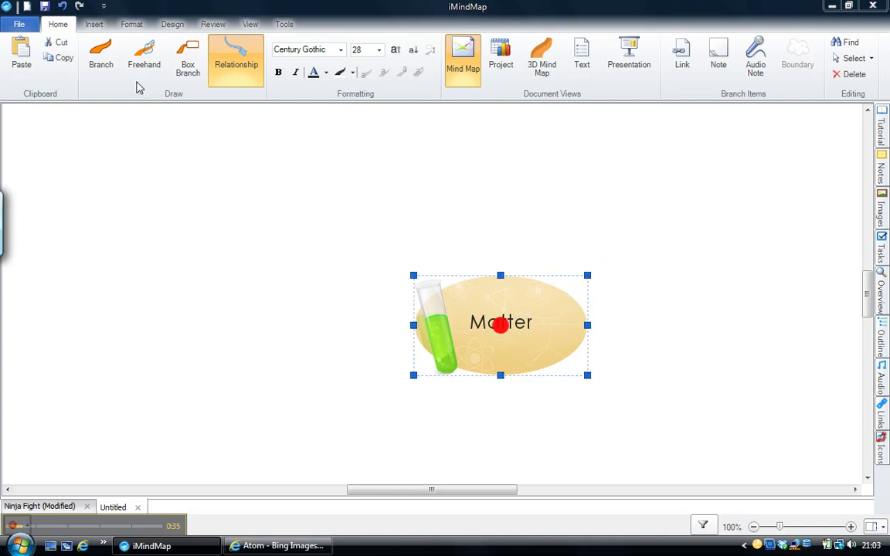
# - Draw a curved branch from Matter to the upper right and label it 'Structure'
pyautogui.click(100, 58)
pyautogui.moveTo(501, 331); pyautogui.dragTo(705, 209)
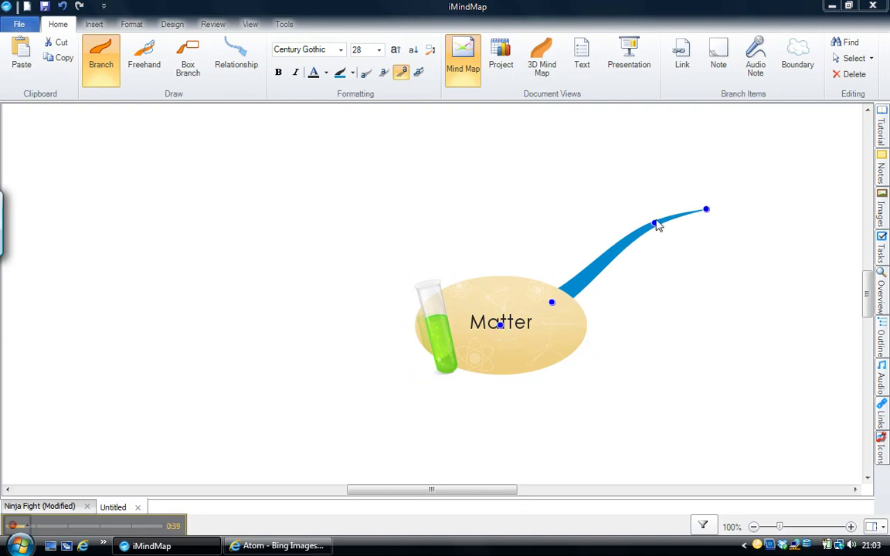
pyautogui.moveTo(654, 223)
pyautogui.mouseDown()
pyautogui.moveTo(583, 220)
pyautogui.moveTo(675, 312)
pyautogui.moveTo(578, 226)
pyautogui.mouseUp()
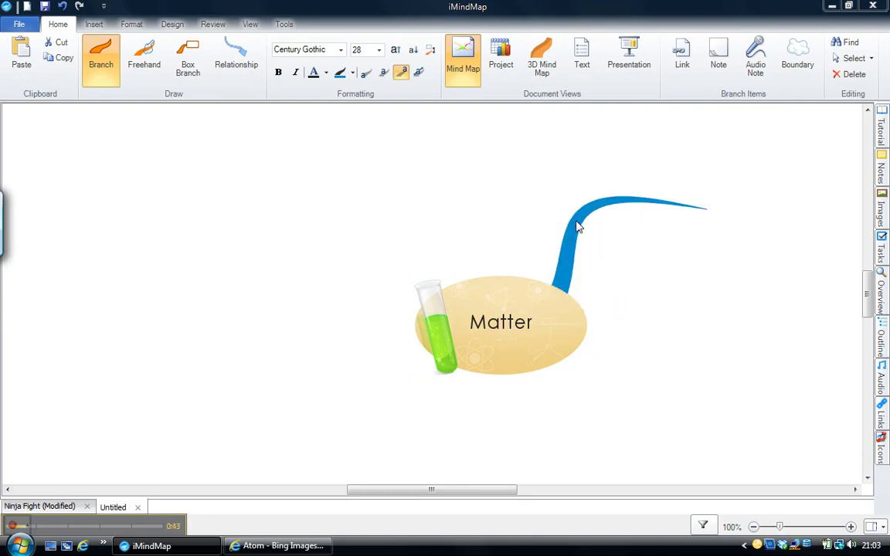
pyautogui.click(578, 227)
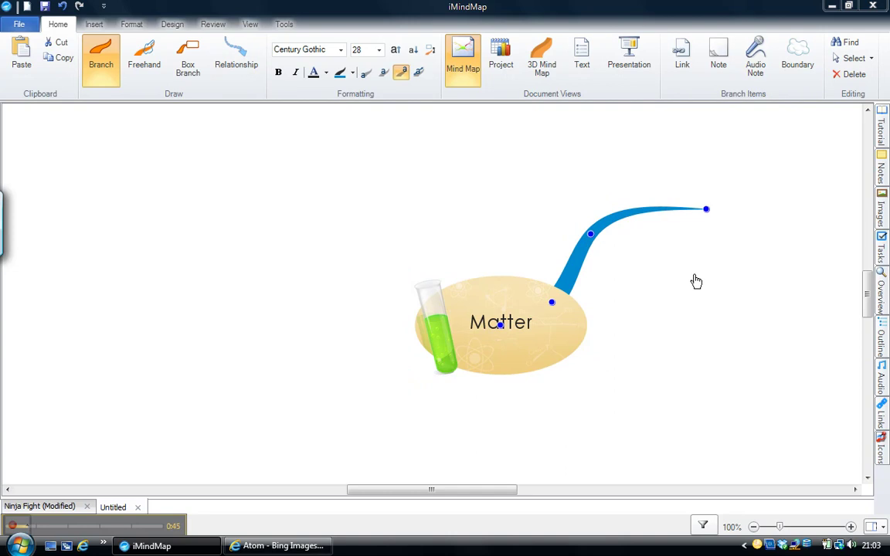
pyautogui.write('St')
pyautogui.write('ructure')
pyautogui.press('Return')
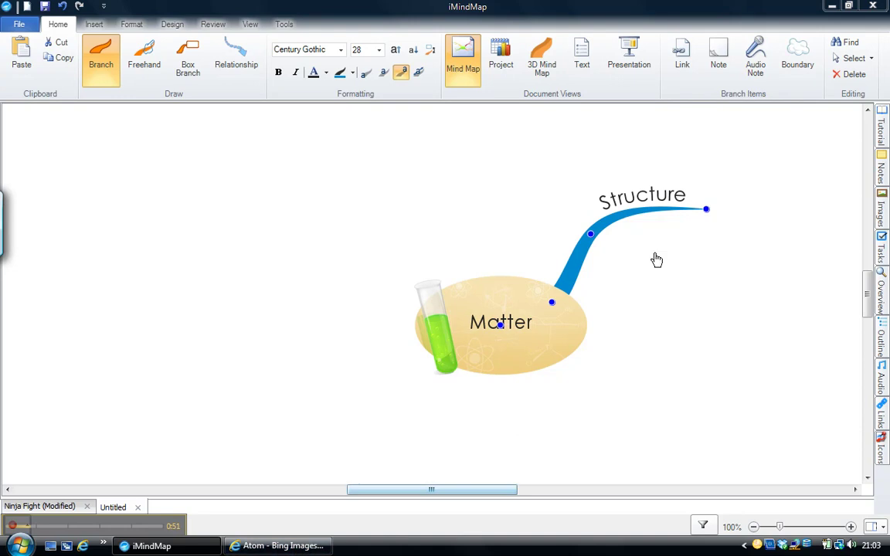
# - Copy the Oxygen Atom picture from the Bing 'Atom' image results
pyautogui.click(294, 550)
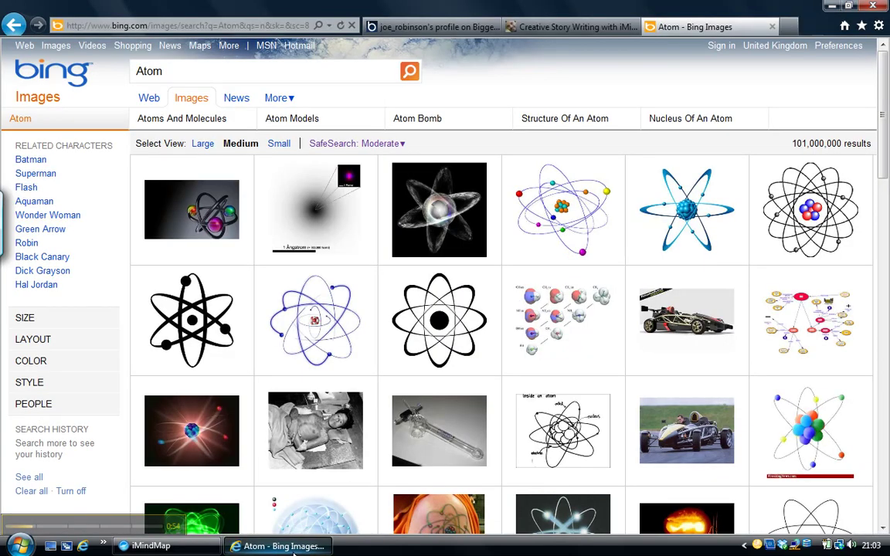
pyautogui.moveTo(562, 220)
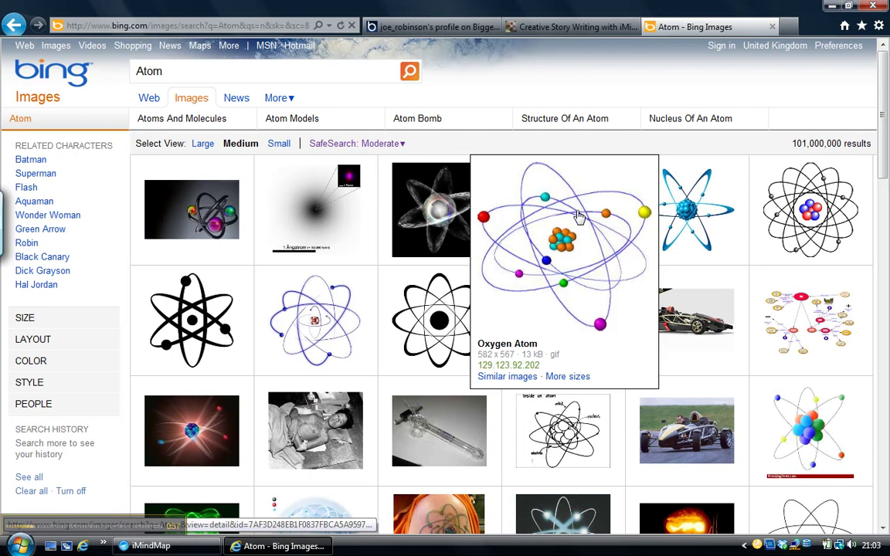
pyautogui.rightClick(498, 265)
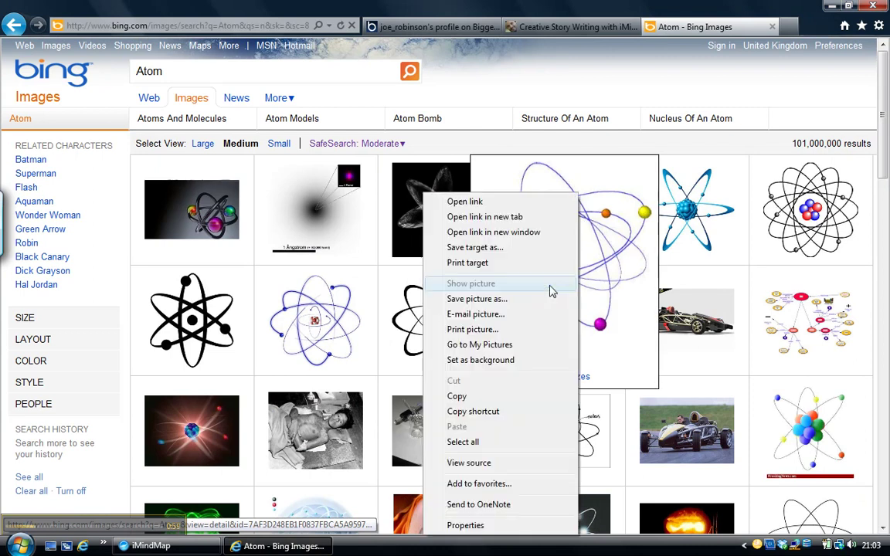
pyautogui.click(458, 397)
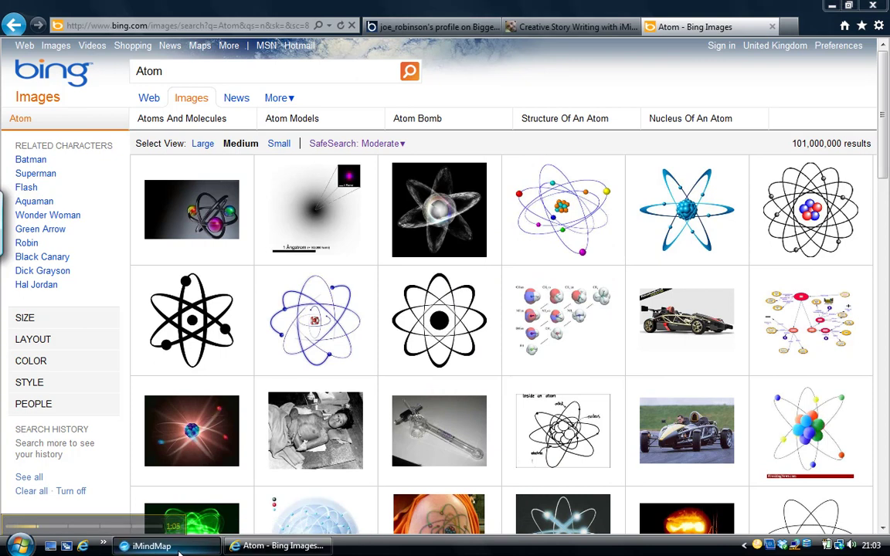
# - Paste the copied atom picture onto the Structure branch
pyautogui.click(151, 546)
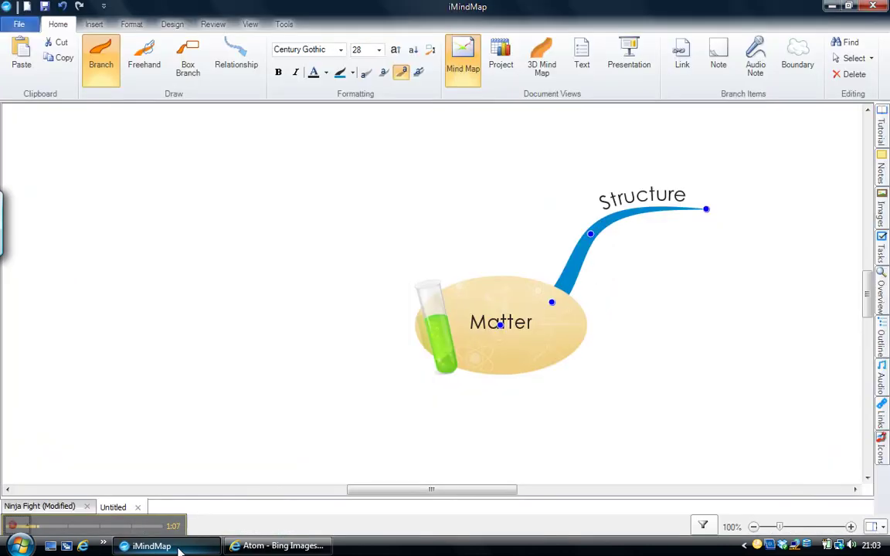
pyautogui.rightClick(603, 233)
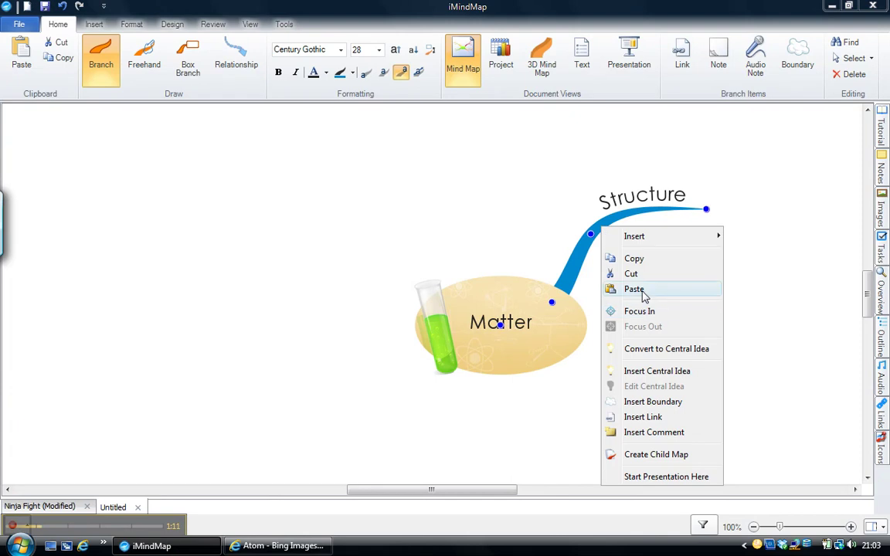
pyautogui.click(646, 292)
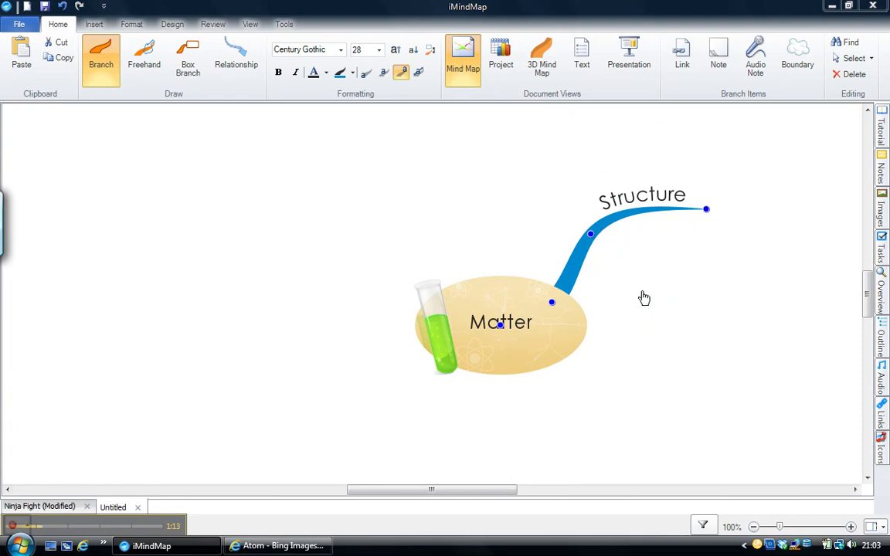
# - Move the atom picture right and down, shrink it, and tilt it at an angle
pyautogui.click(679, 179)
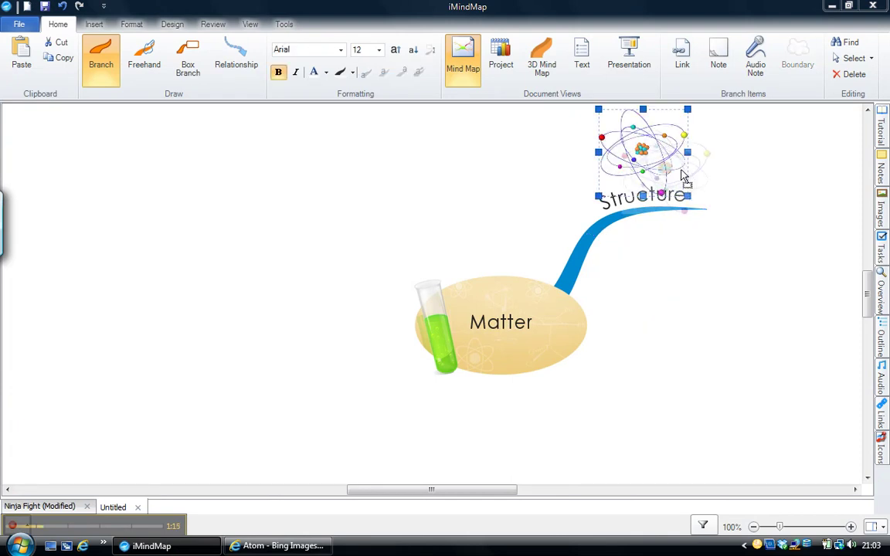
pyautogui.moveTo(682, 177); pyautogui.dragTo(706, 198)
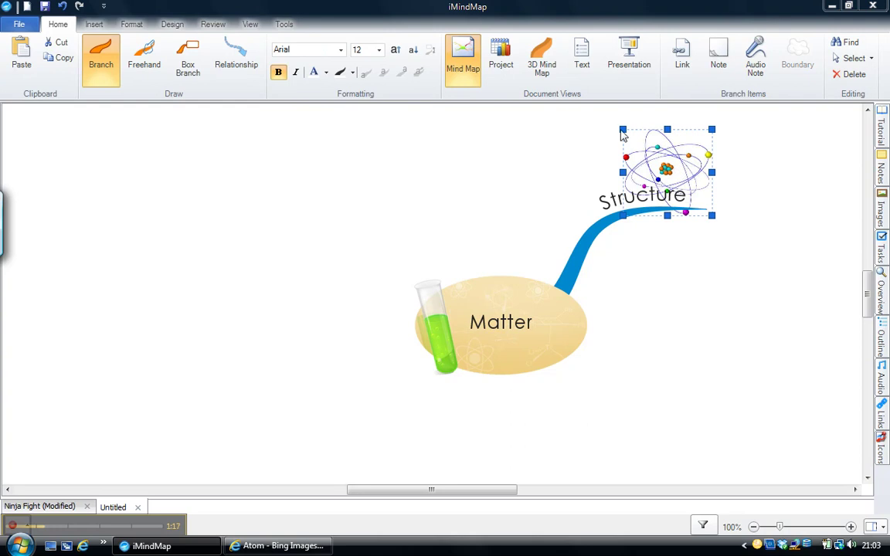
pyautogui.moveTo(624, 132); pyautogui.dragTo(649, 157)
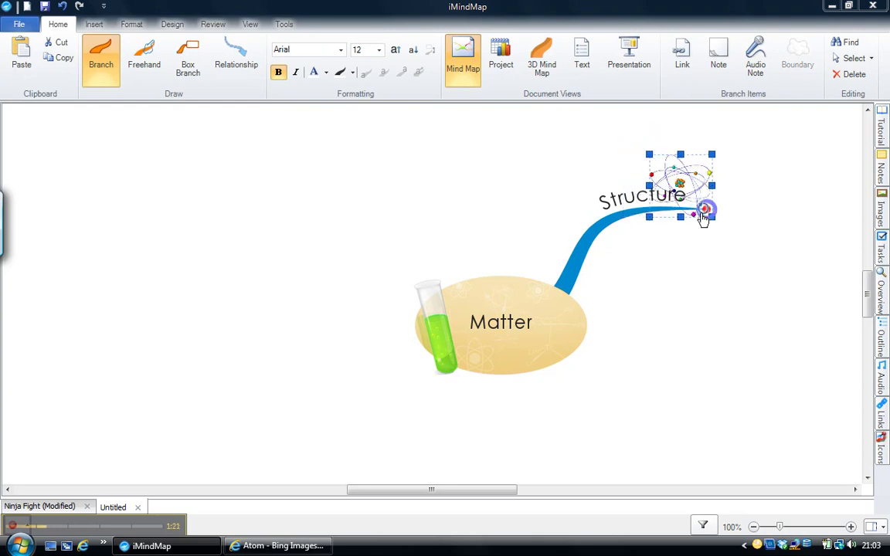
pyautogui.moveTo(703, 217); pyautogui.dragTo(710, 199)
pyautogui.click(675, 256)
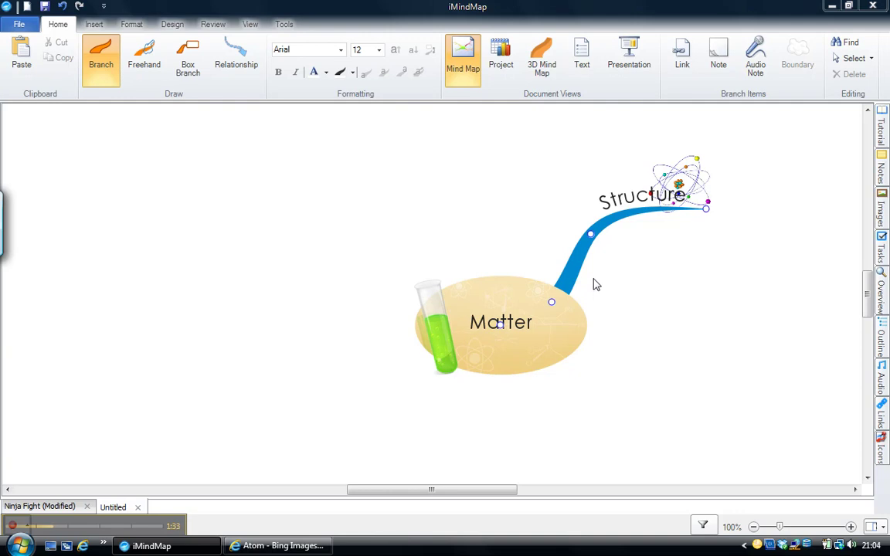
# - Pull the Structure branch end slightly left and down, then return to the browser
pyautogui.click(704, 209)
pyautogui.moveTo(704, 208); pyautogui.dragTo(662, 227)
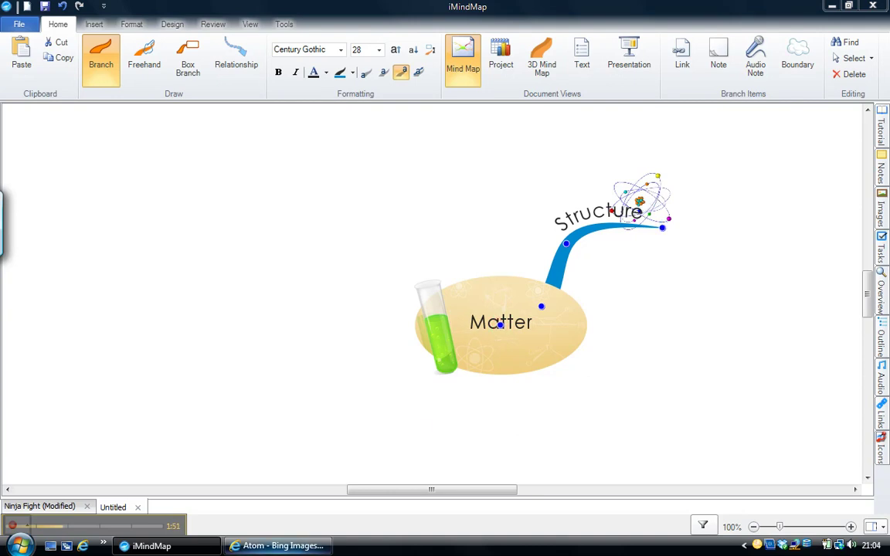
pyautogui.click(293, 546)
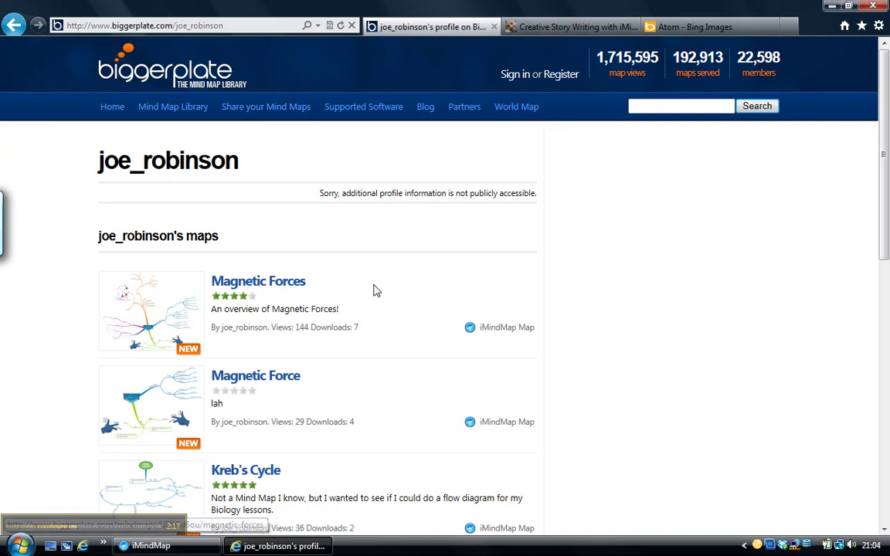
pyautogui.scroll(-2, 378, 282)
pyautogui.scroll(-3, 377, 278)
pyautogui.scroll(-3, 377, 275)
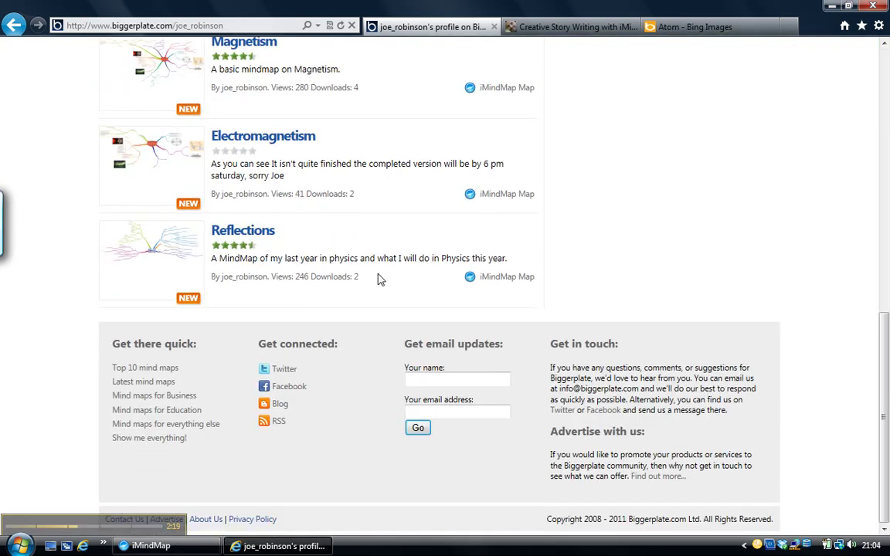
pyautogui.scroll(2, 377, 278)
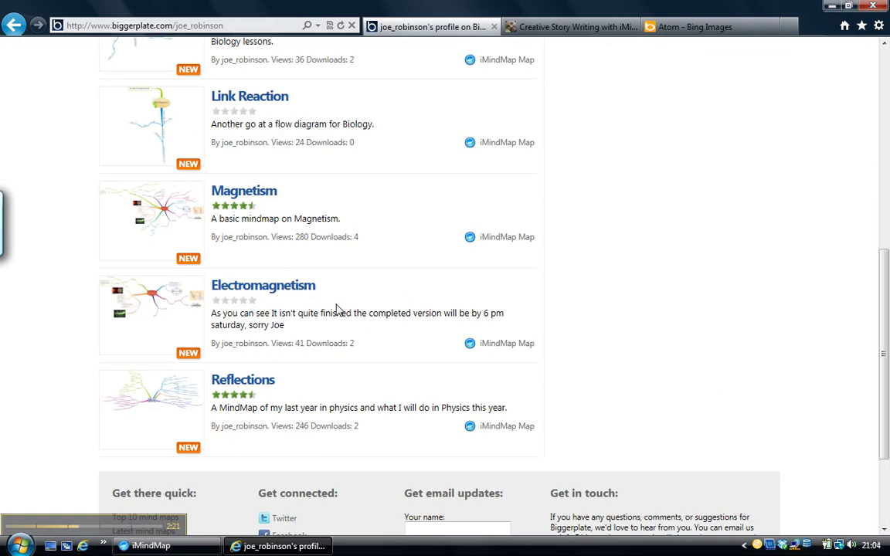
pyautogui.click(296, 345)
pyautogui.scroll(2, 321, 327)
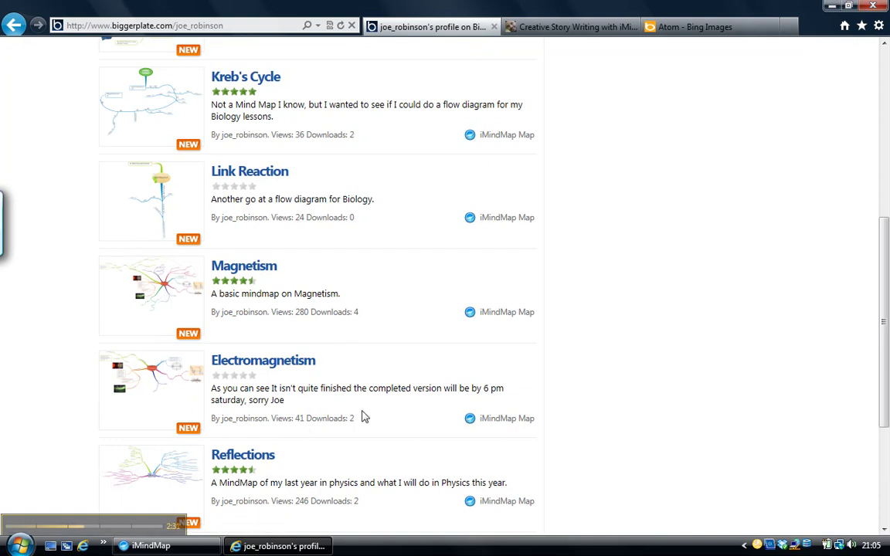
pyautogui.scroll(-2, 365, 417)
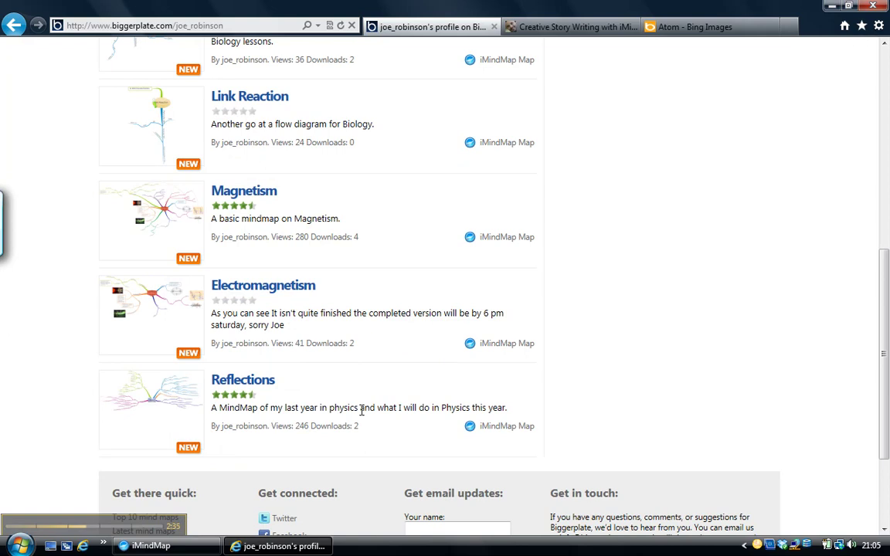
pyautogui.scroll(3, 363, 413)
pyautogui.scroll(2, 365, 418)
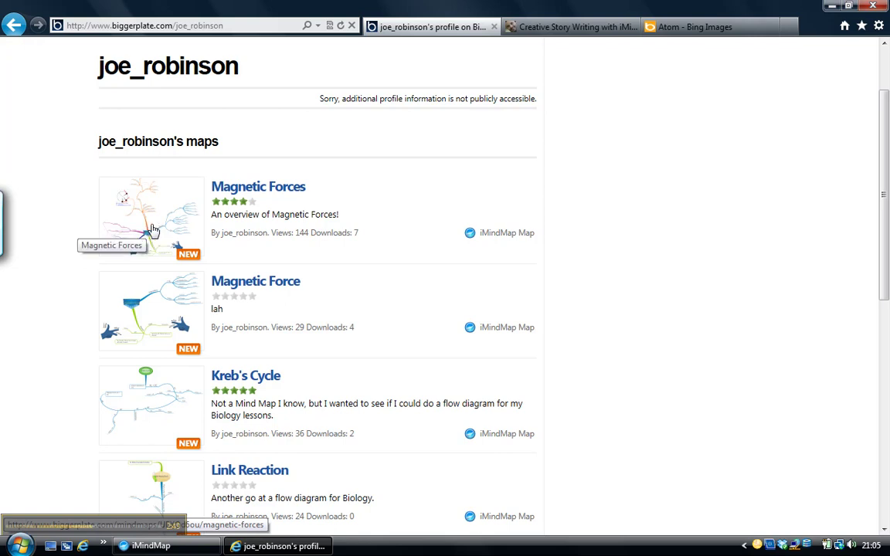
pyautogui.scroll(2, 396, 300)
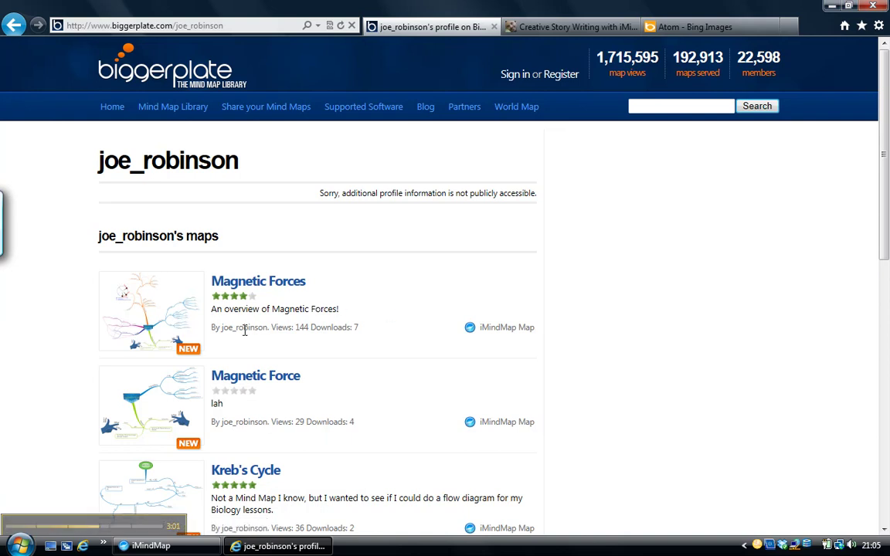
# - Browse the Creative Story Writing with iMindMap 5 post, then Alt+Tab back to the Matter map
pyautogui.click(510, 26)
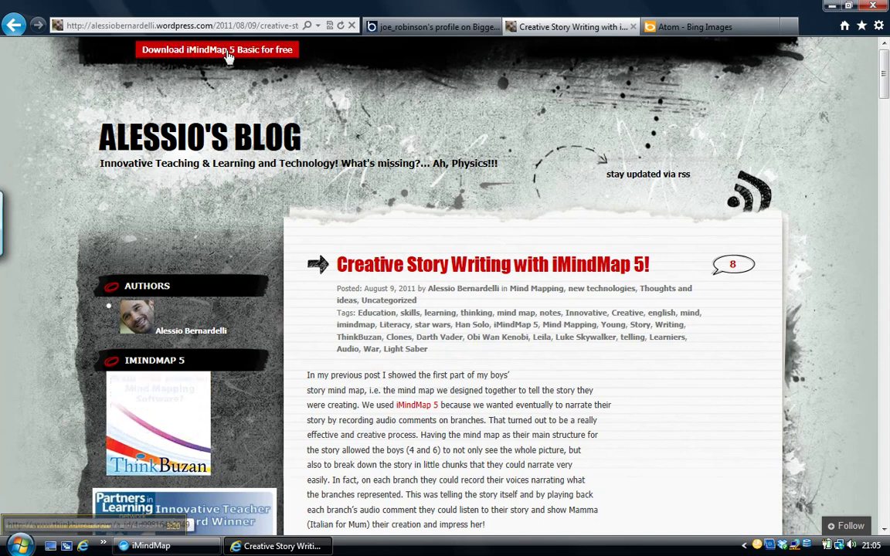
pyautogui.scroll(-10, 78, 379)
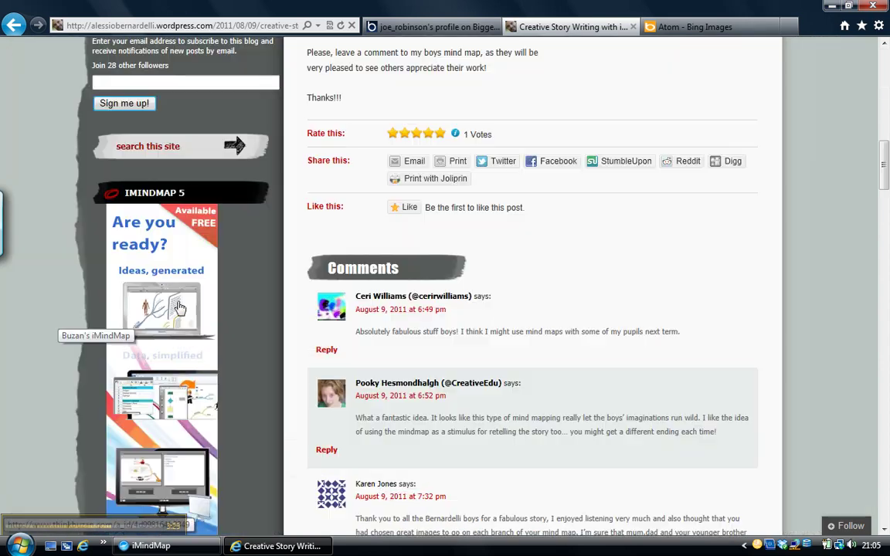
pyautogui.scroll(2, 303, 243)
pyautogui.scroll(4, 348, 239)
pyautogui.scroll(2, 336, 228)
pyautogui.scroll(3, 336, 228)
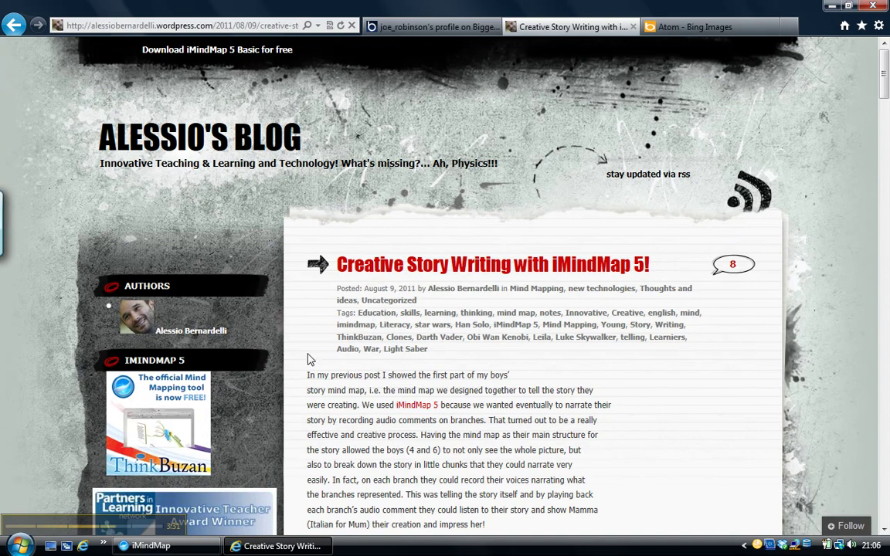
pyautogui.hotkey('alt', 'Tab')
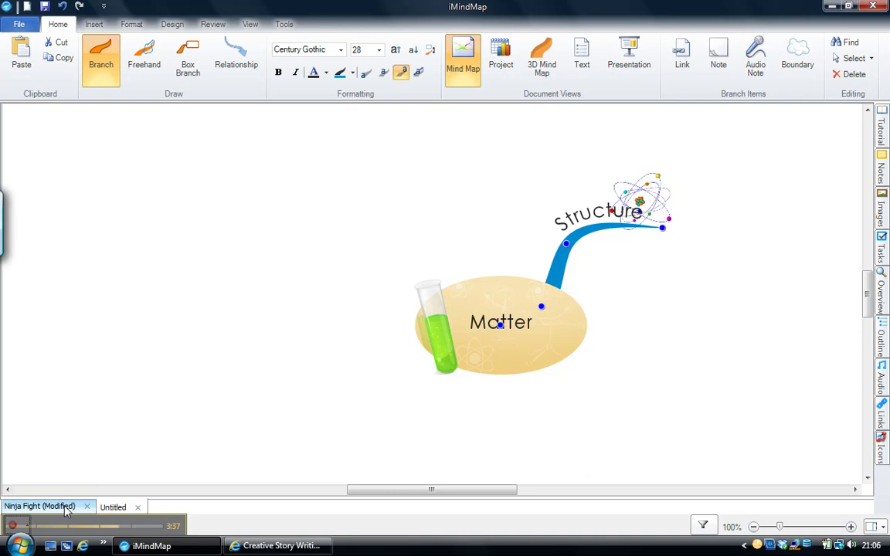
# - Switch to the Ninja Fight map and select its green dashed relationship line, then the Battles branch
pyautogui.click(67, 509)
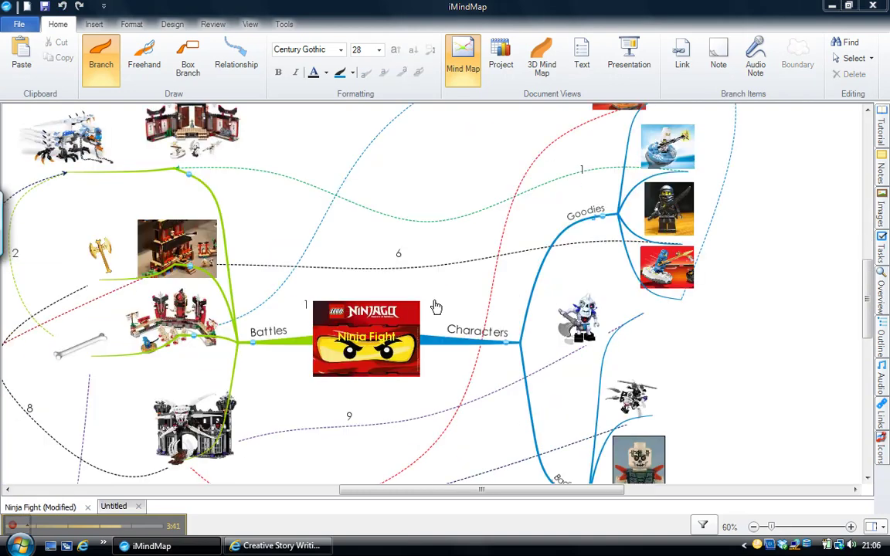
pyautogui.click(425, 221)
pyautogui.click(458, 224)
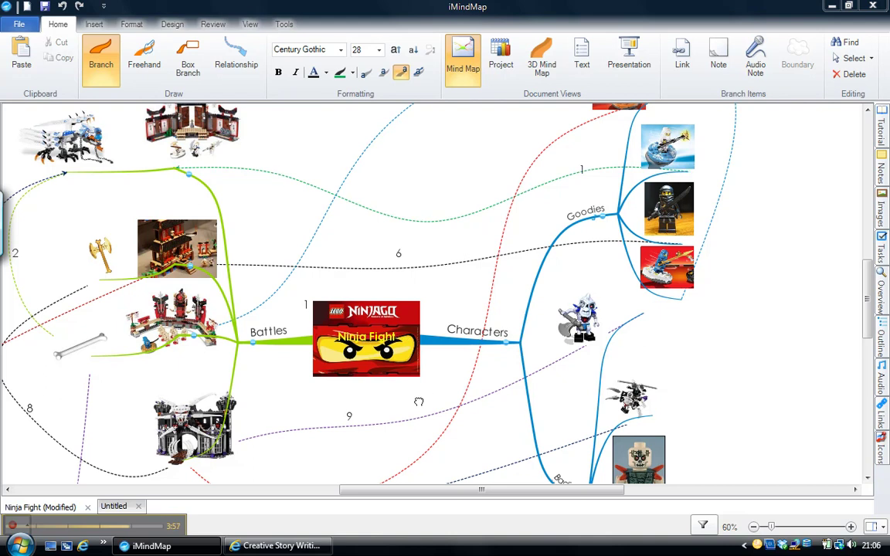
pyautogui.moveTo(417, 401)
pyautogui.mouseDown()
pyautogui.moveTo(458, 357)
pyautogui.moveTo(410, 432)
pyautogui.mouseUp()
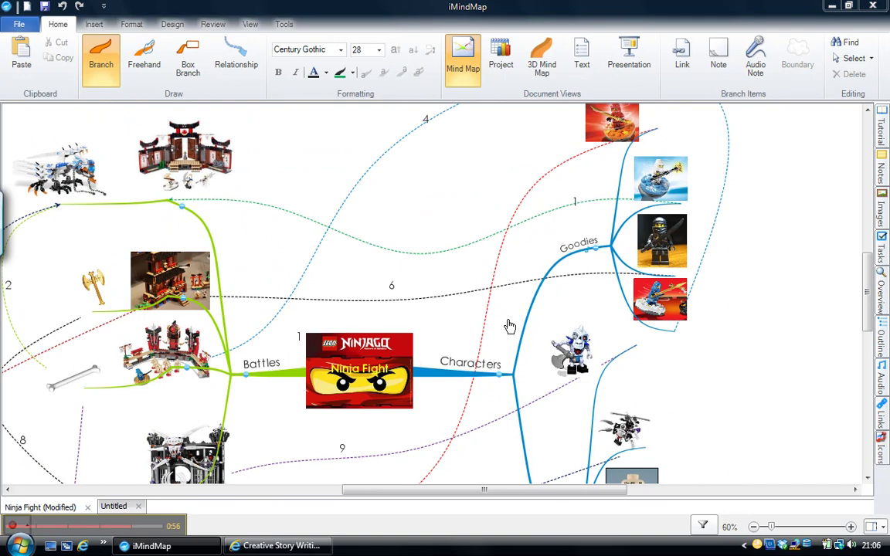
pyautogui.click(464, 245)
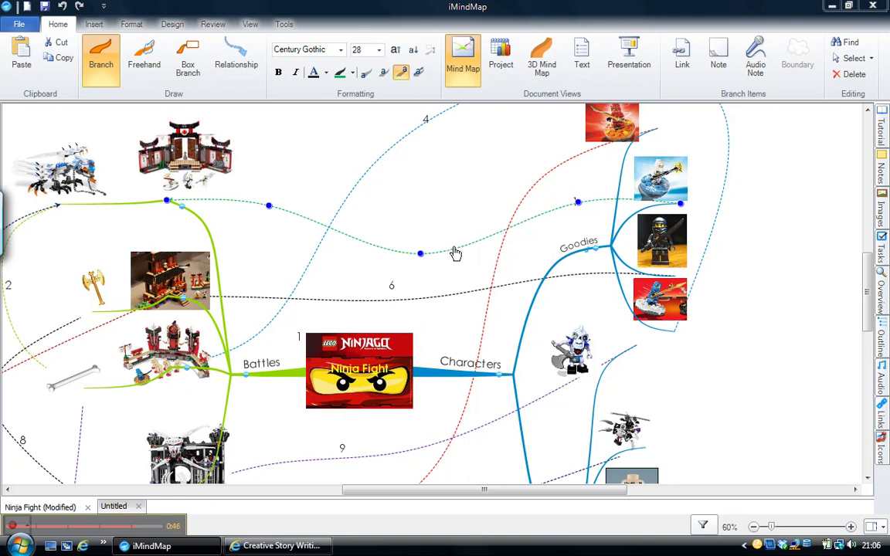
pyautogui.click(195, 213)
# - With the Audio panel showing, select the green dashed relationship and play New Audio Note 5
pyautogui.click(884, 393)
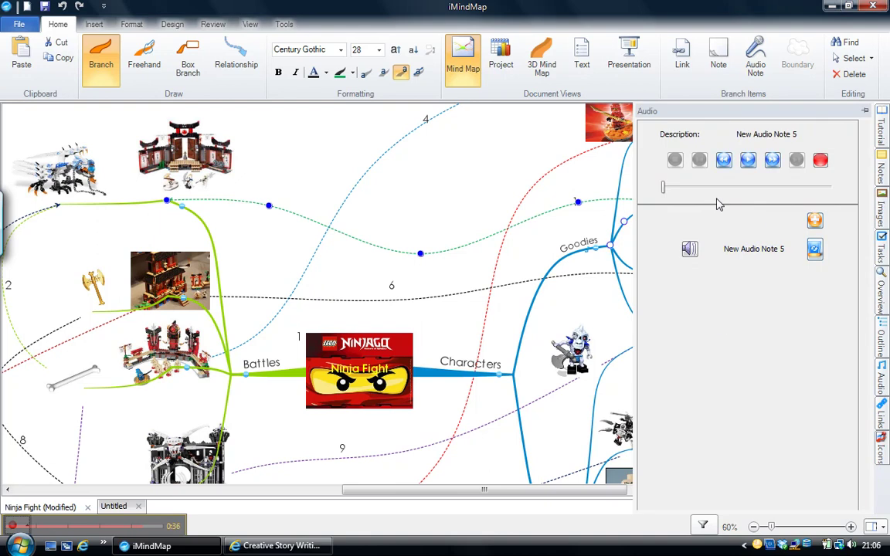
pyautogui.click(449, 209)
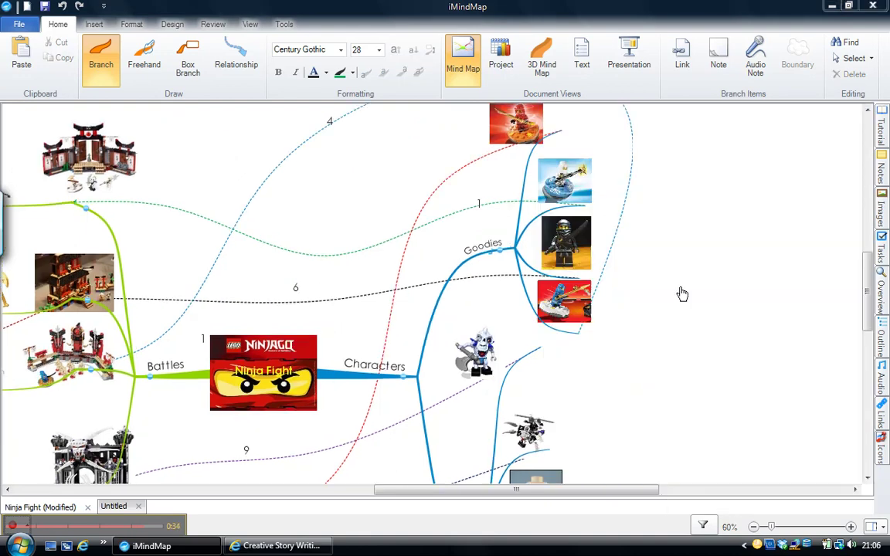
pyautogui.click(885, 363)
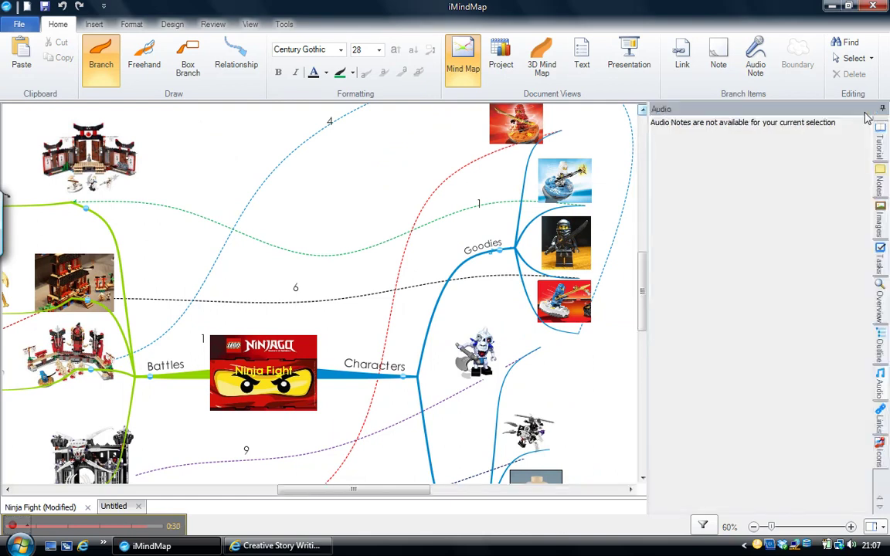
pyautogui.click(391, 246)
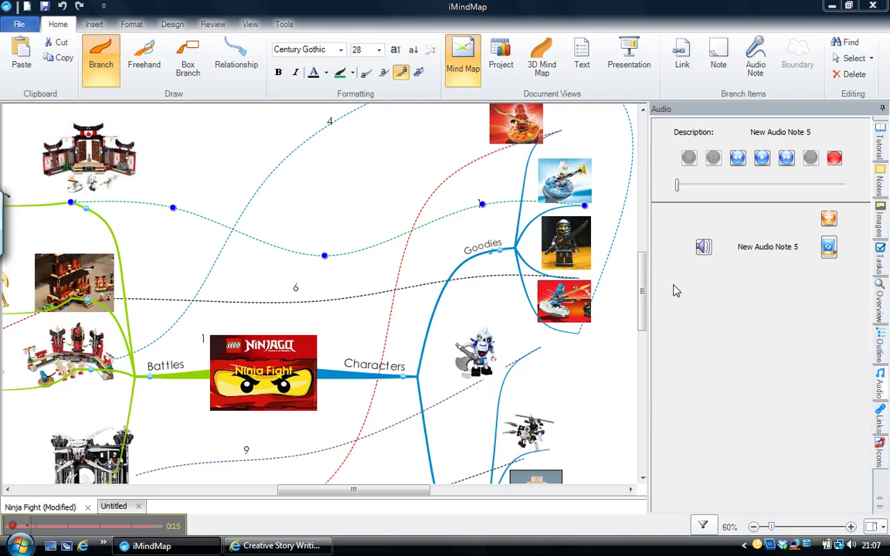
pyautogui.click(764, 163)
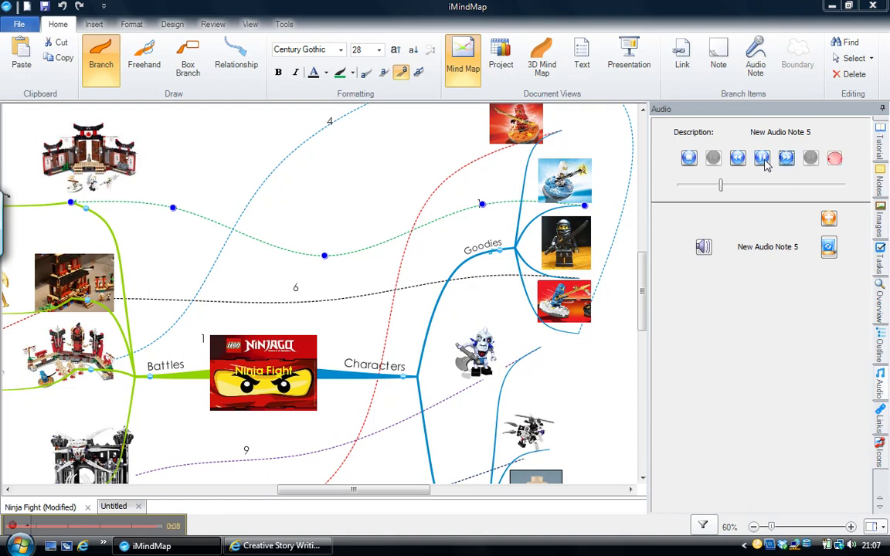